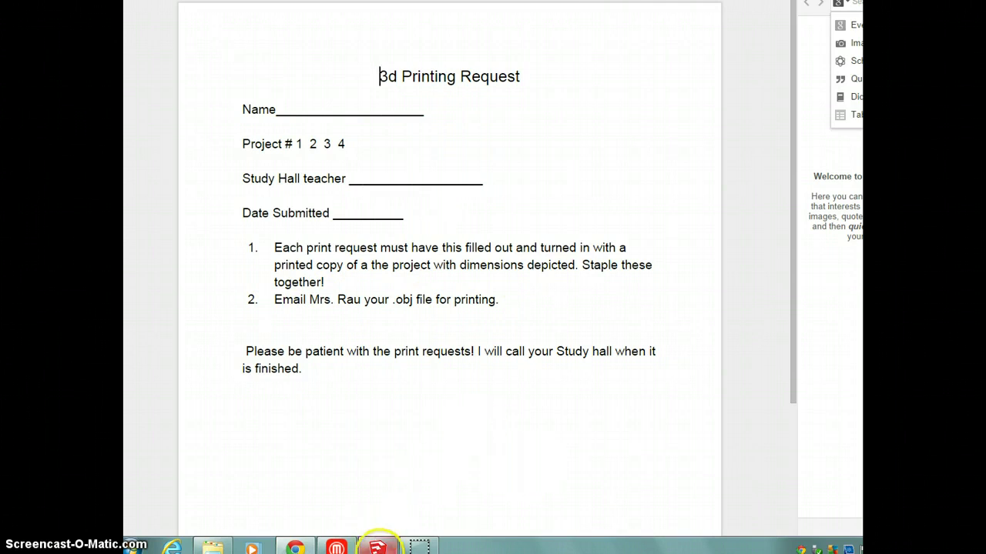
Step: Switch to SketchUp and add a diameter dimension to the outer top edge of the cylinder on the block
left_click(377, 548)
scroll(480, 415, "up", 2)
scroll(480, 415, "up", 2)
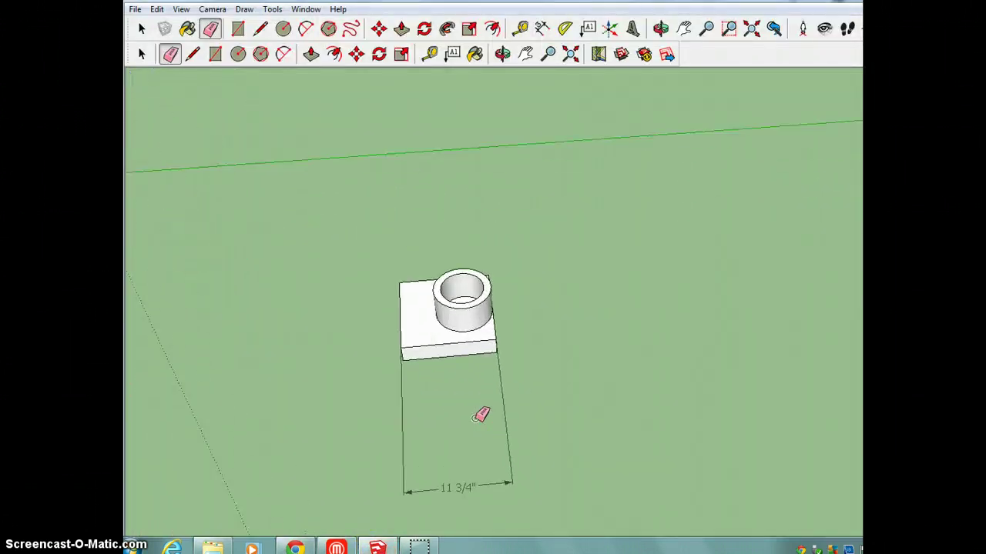
left_click(542, 29)
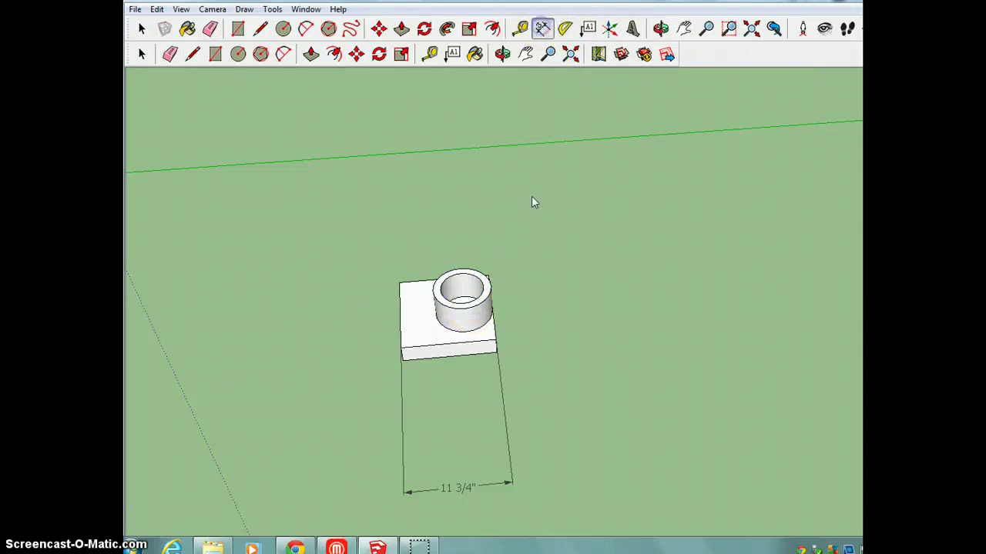
left_click(473, 312)
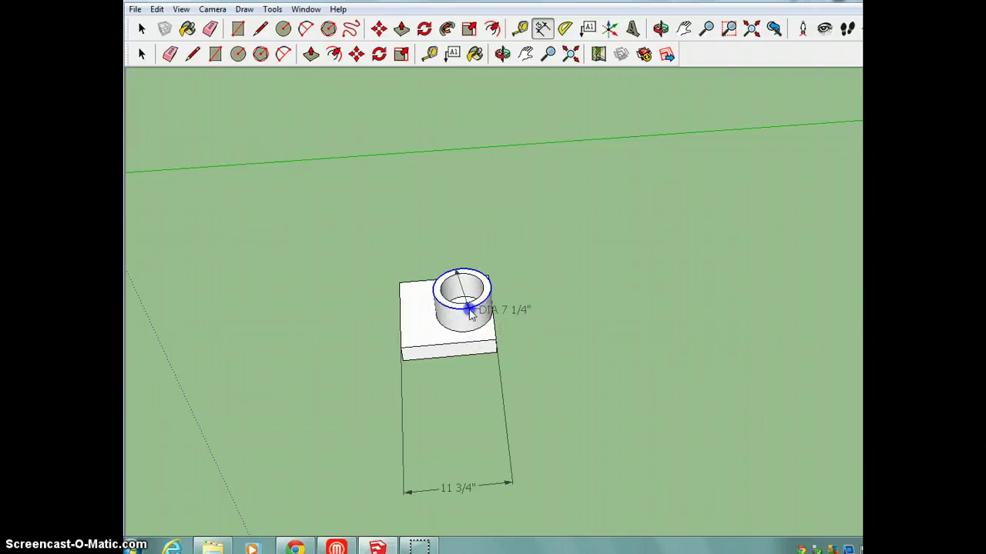
left_click(461, 315)
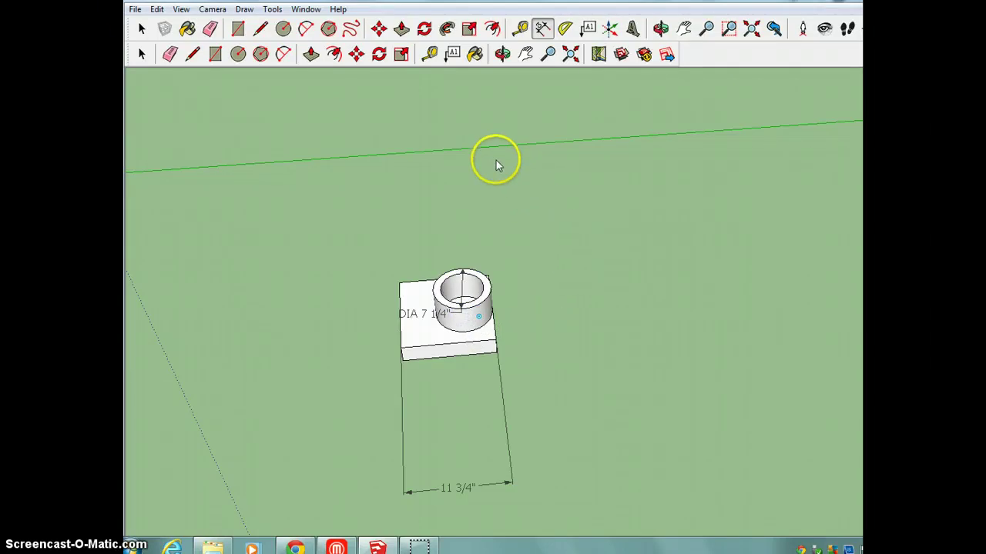
Step: Open the 3D model export settings to view the OBJ file type, and close them without exporting
left_click(135, 11)
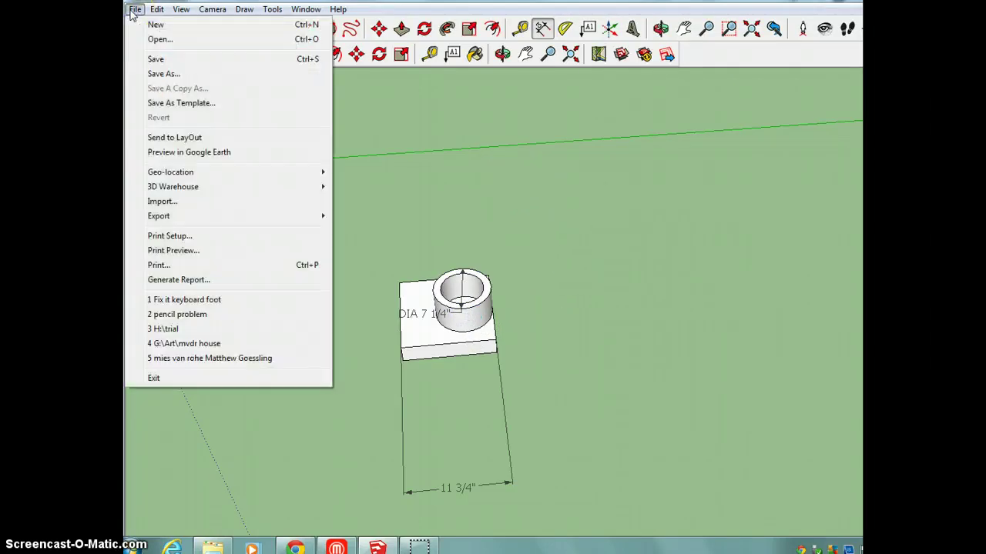
mouse_move(159, 218)
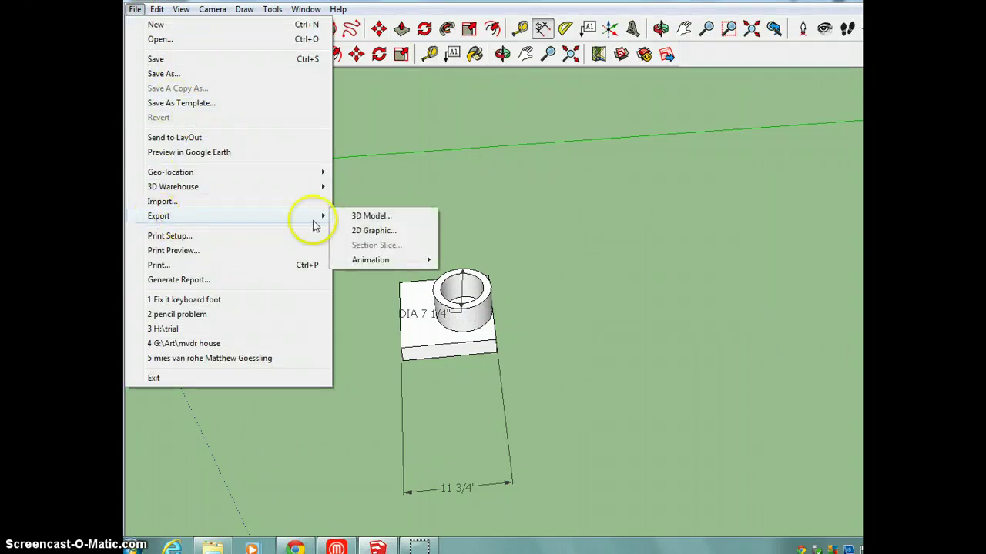
left_click(374, 216)
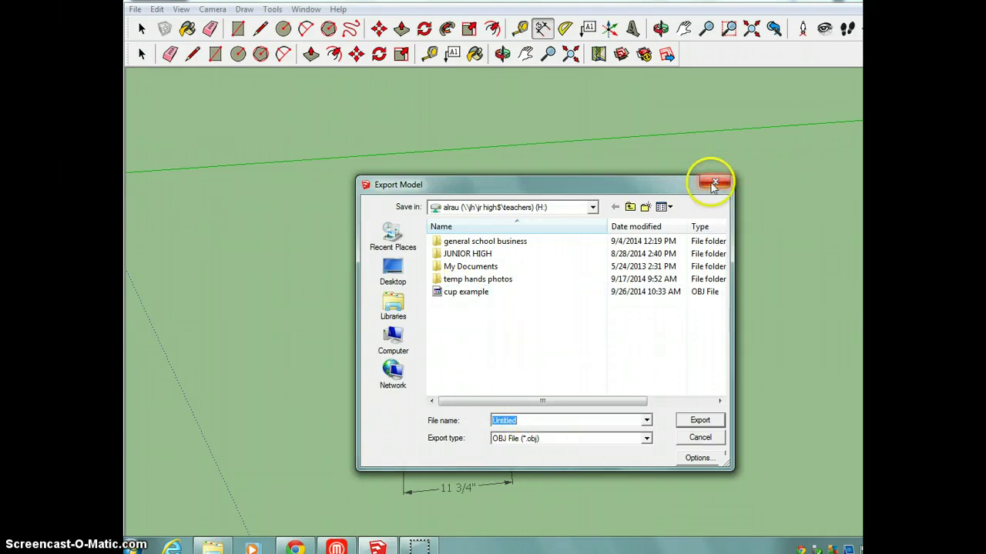
left_click(713, 184)
Step: Close SketchUp and switch to the Gmail inbox
key("alt+F4")
left_click(555, 359)
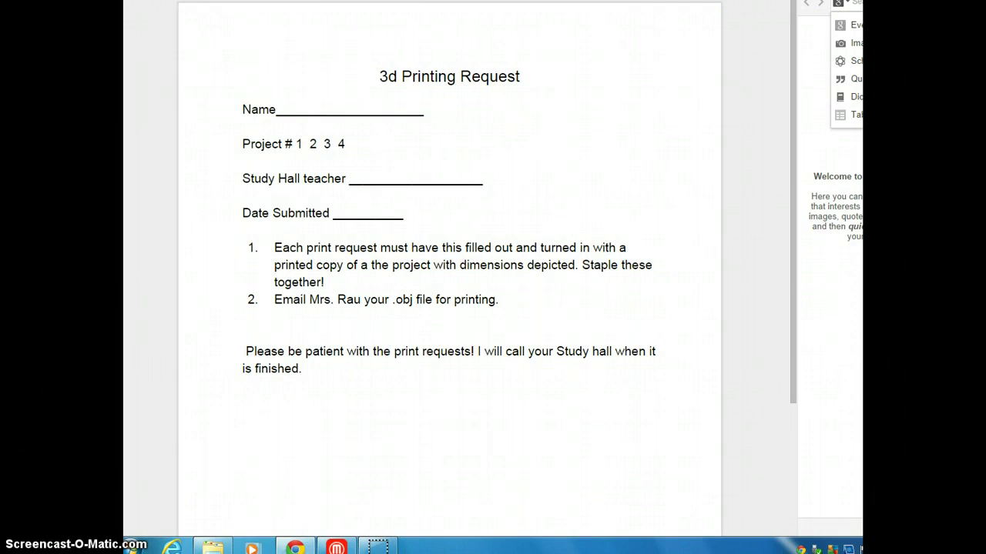
key("ctrl+Tab")
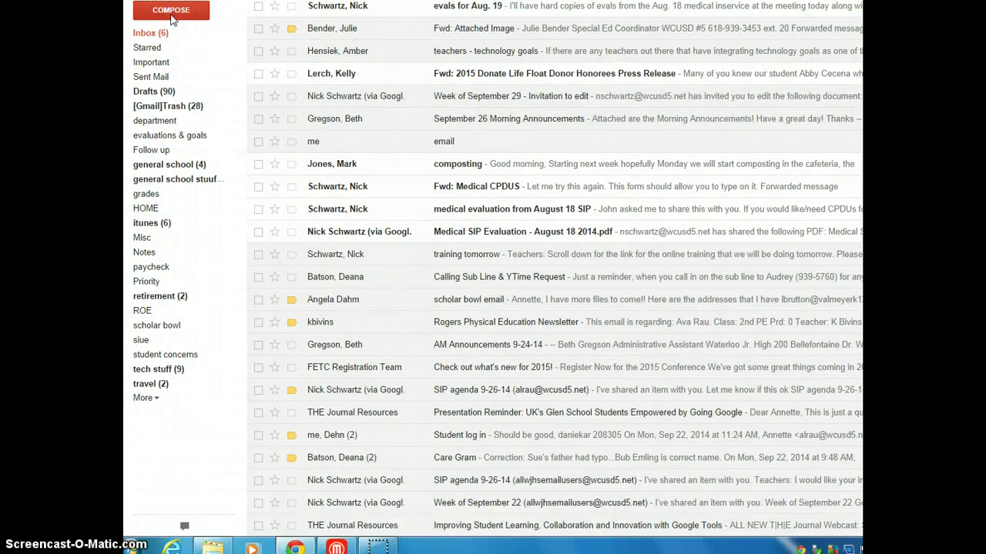
Step: Compose a new message to the teacher's address, with a subject made of the sender's name followed by "3d print"
left_click(172, 19)
left_click(171, 15)
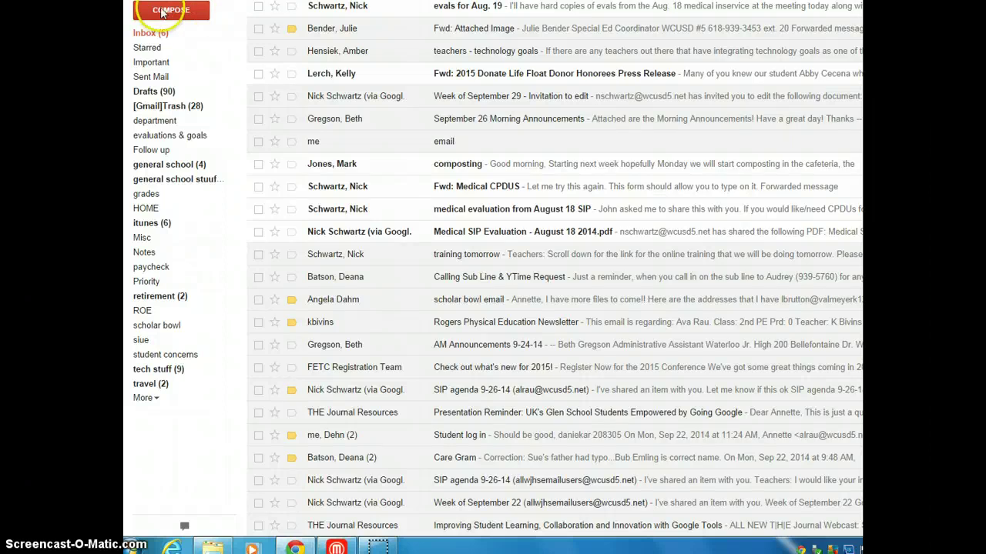
left_click(169, 11)
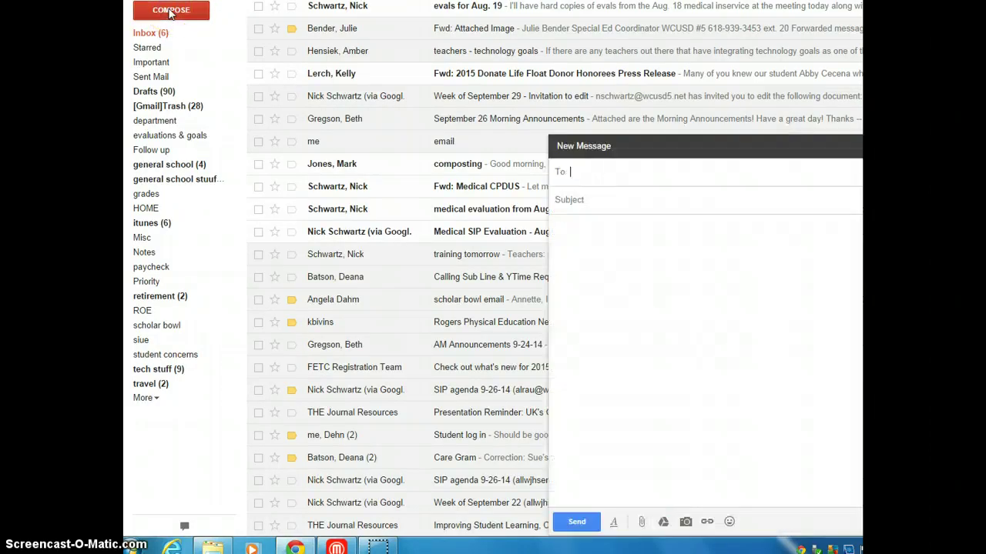
left_click(614, 182)
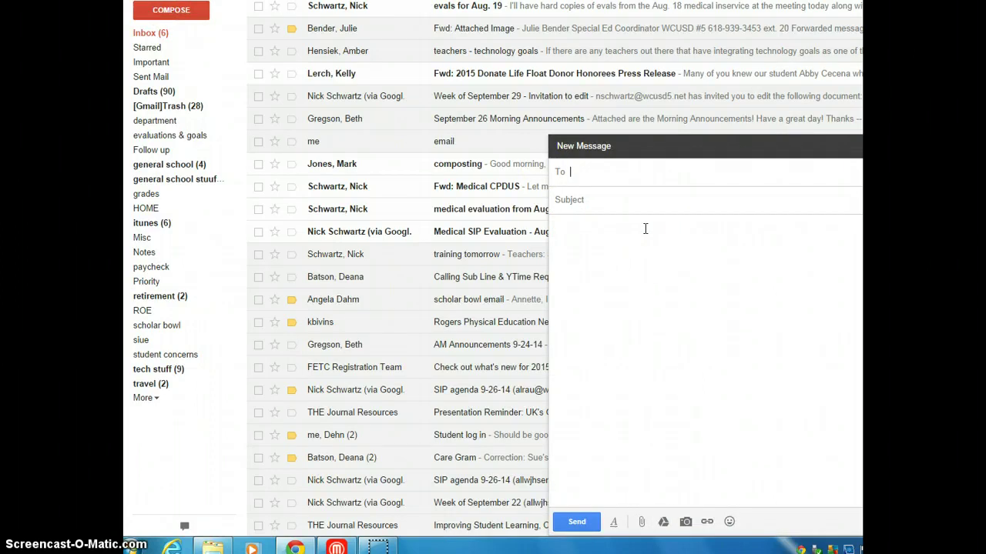
left_click(643, 229)
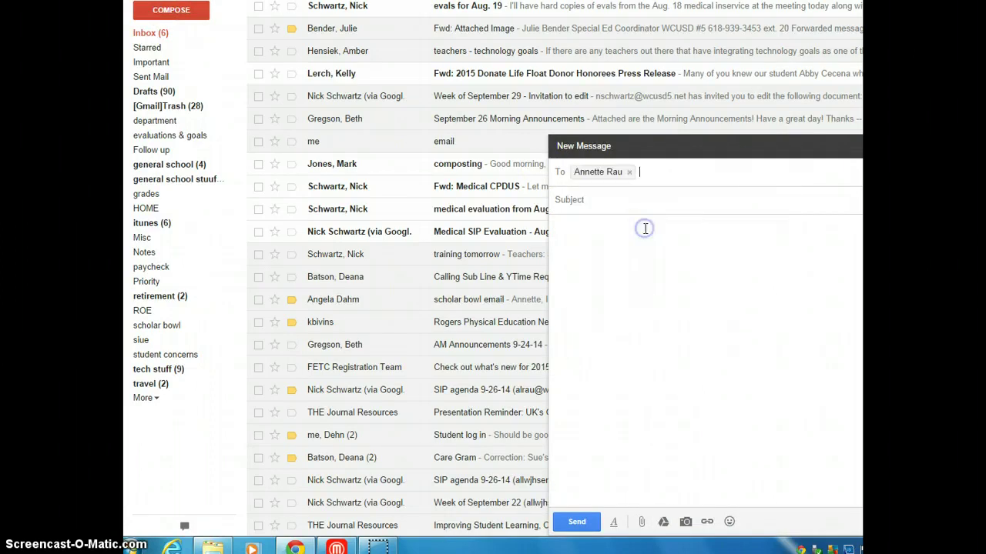
left_click(611, 202)
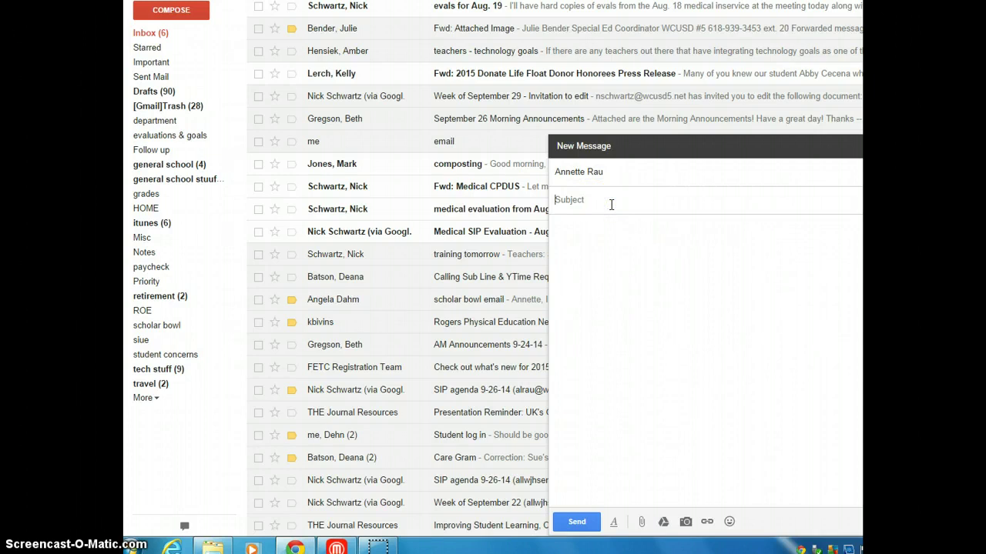
type("mrs. raus 3d print")
Step: Attach the OBJ file "cup example" from the H: network drive to the message
left_click(644, 524)
left_click(624, 249)
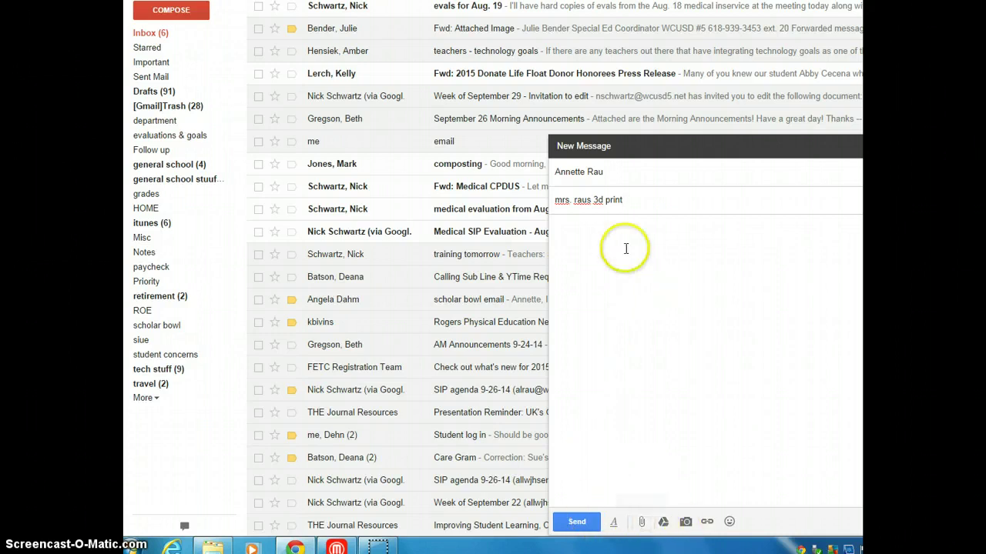
left_click(643, 523)
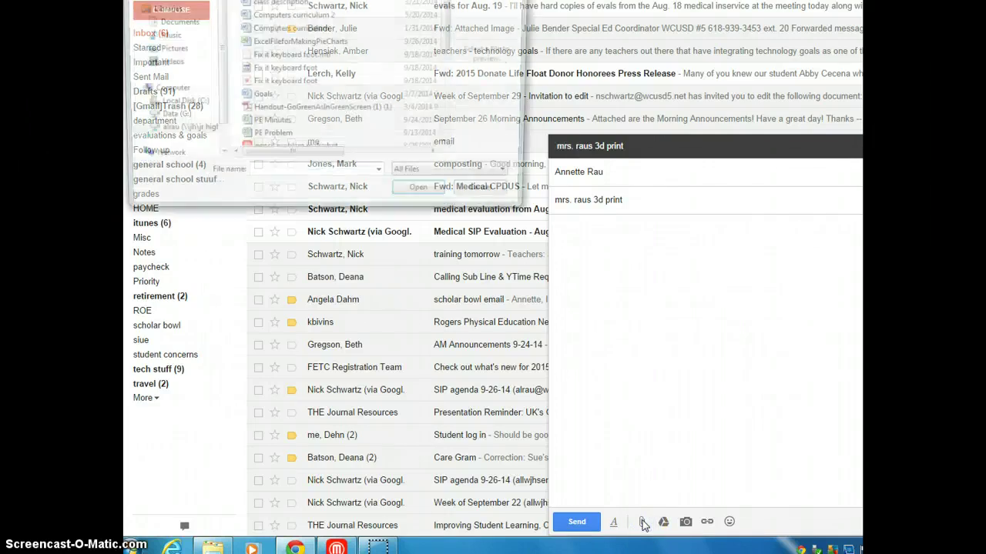
left_click(189, 135)
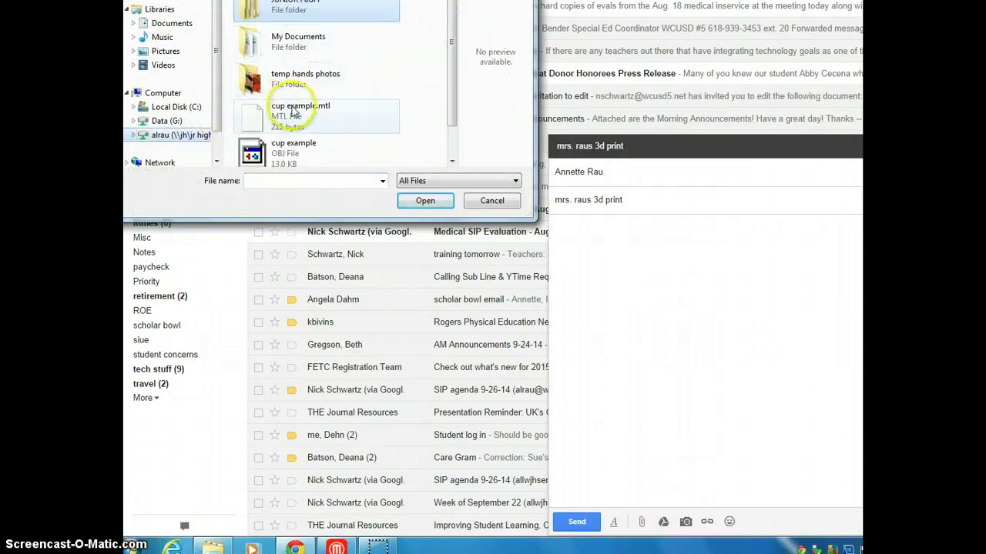
left_click(296, 115)
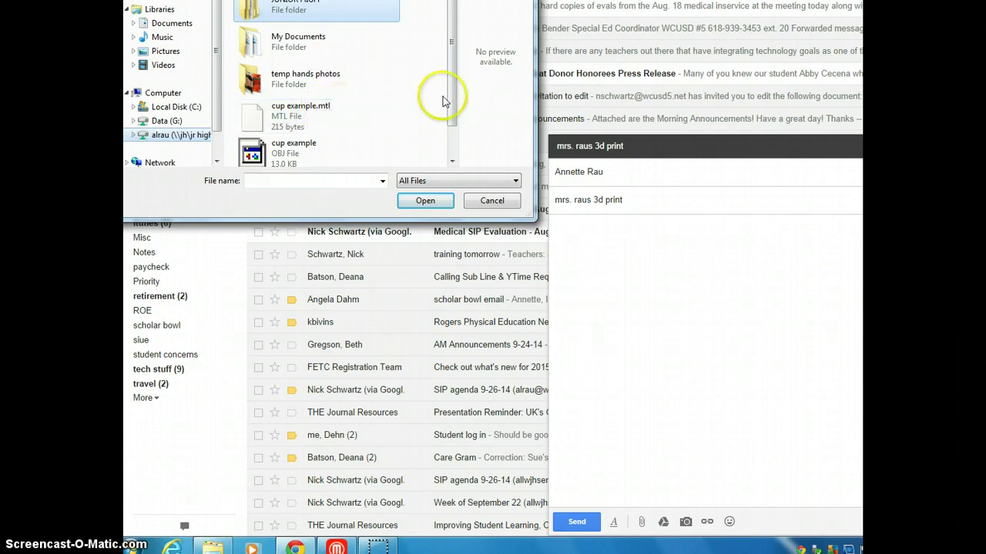
left_click_drag(452, 99, 449, 136)
left_click(295, 116)
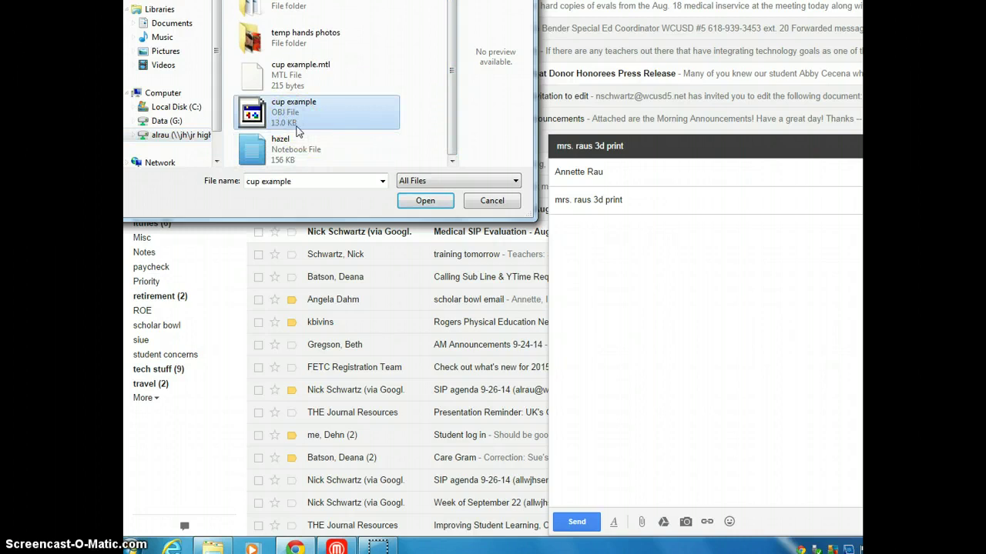
left_click(431, 202)
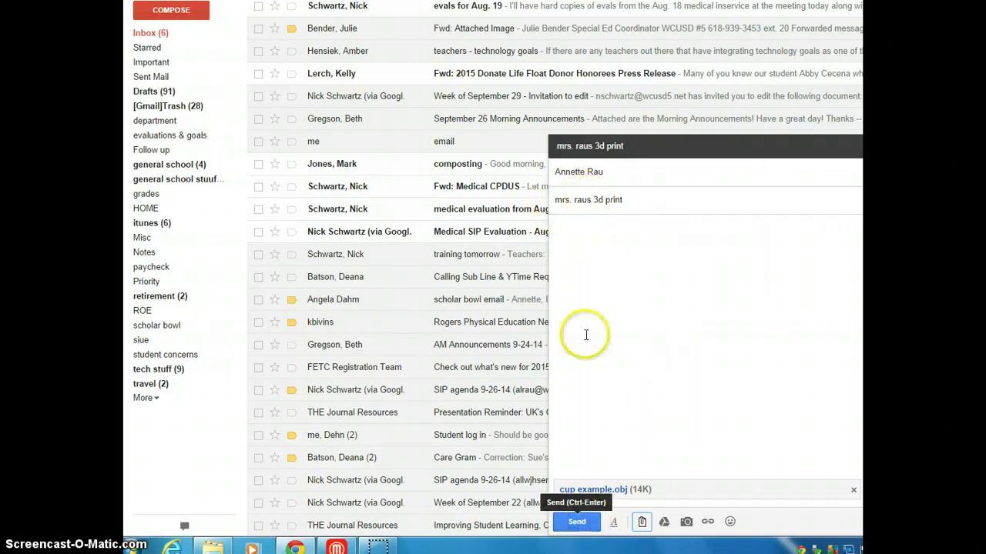
Step: Send the message with its attachment and reload the inbox
left_click(583, 251)
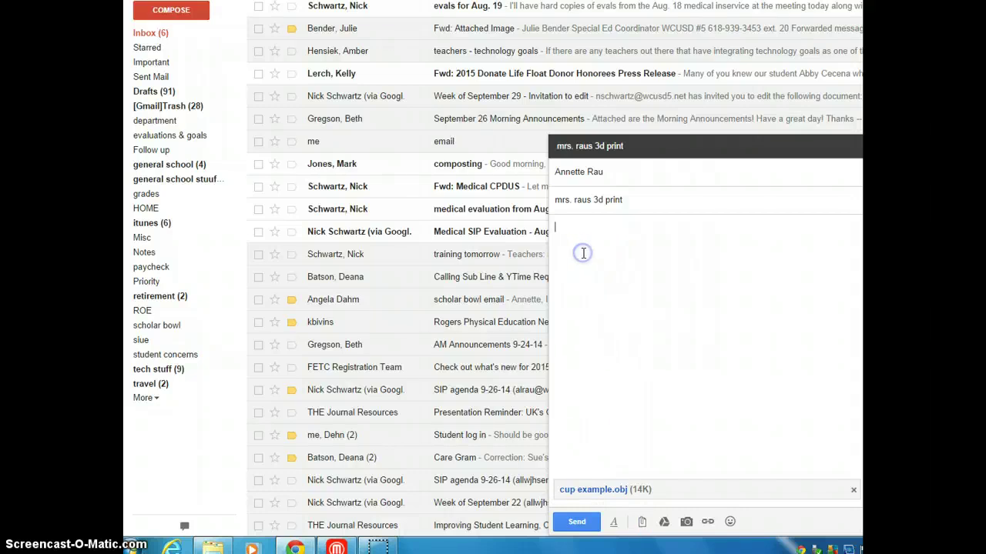
left_click(582, 526)
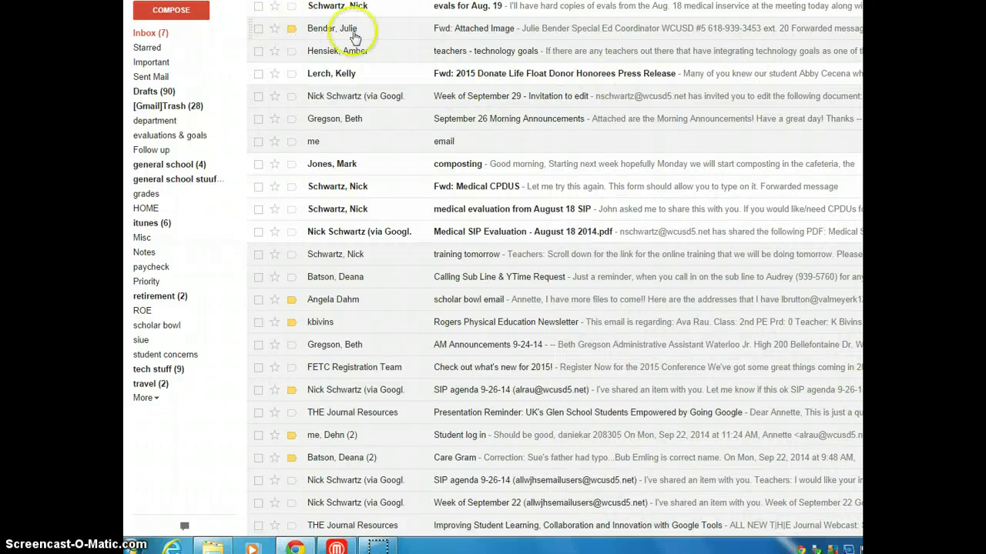
mouse_move(356, 37)
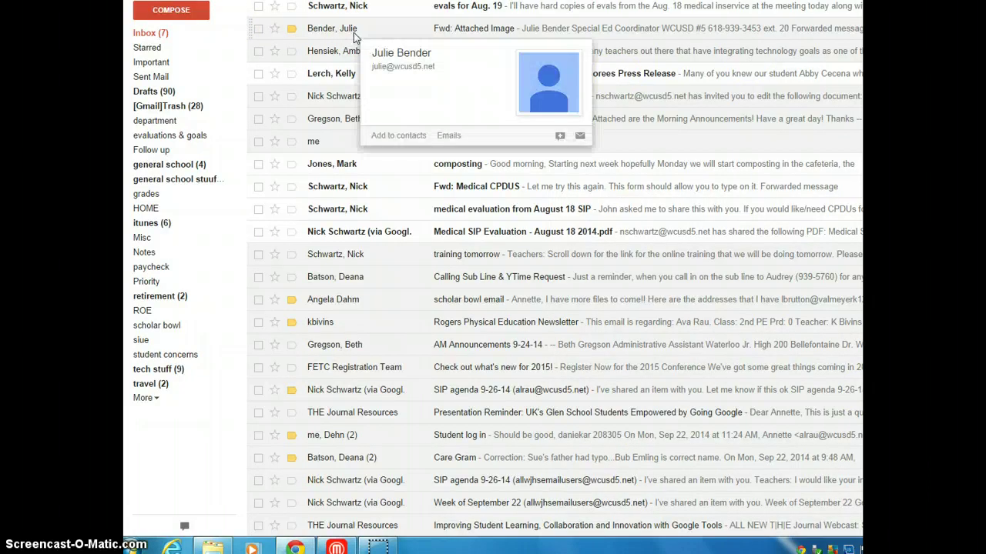
left_click(317, 12)
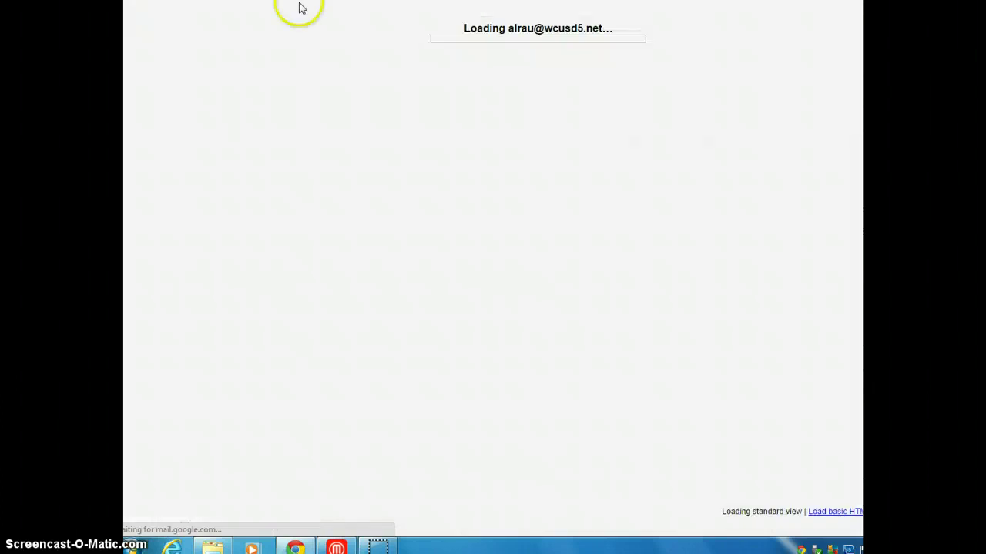